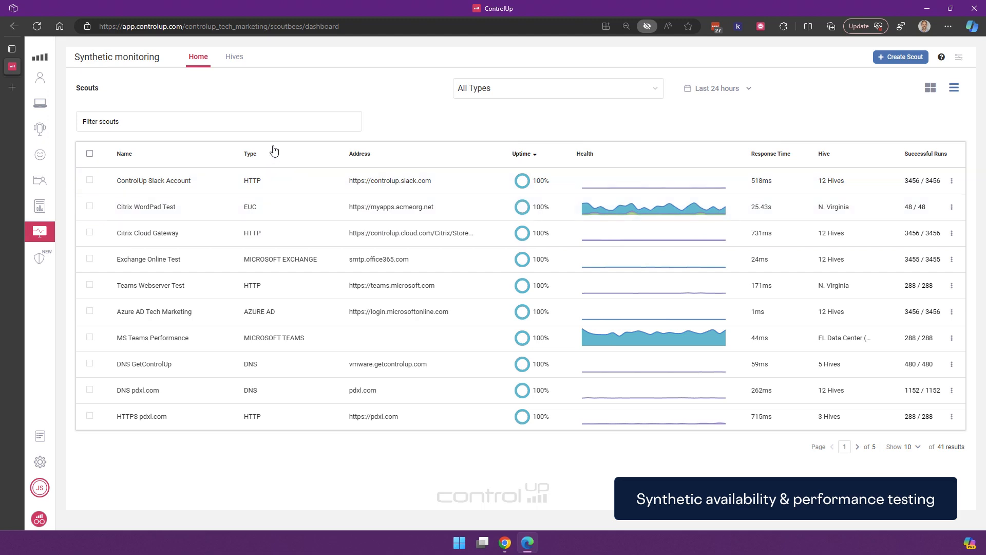
- Filter the Scouts table to the EUC type, leaving seven scouts
click(487, 91)
click(472, 133)
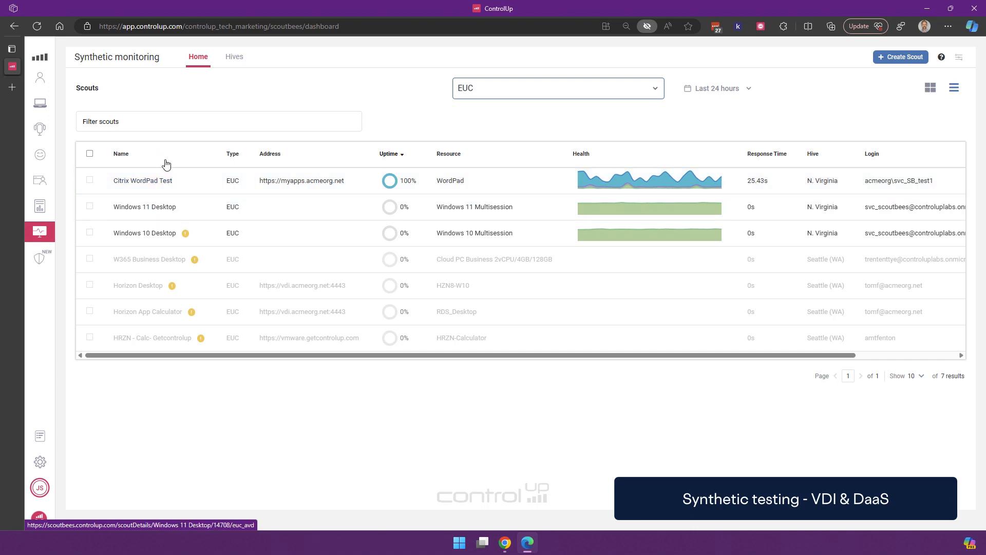
- Open the Citrix WordPad Test scout's details page with its run results and load-time charts
click(166, 184)
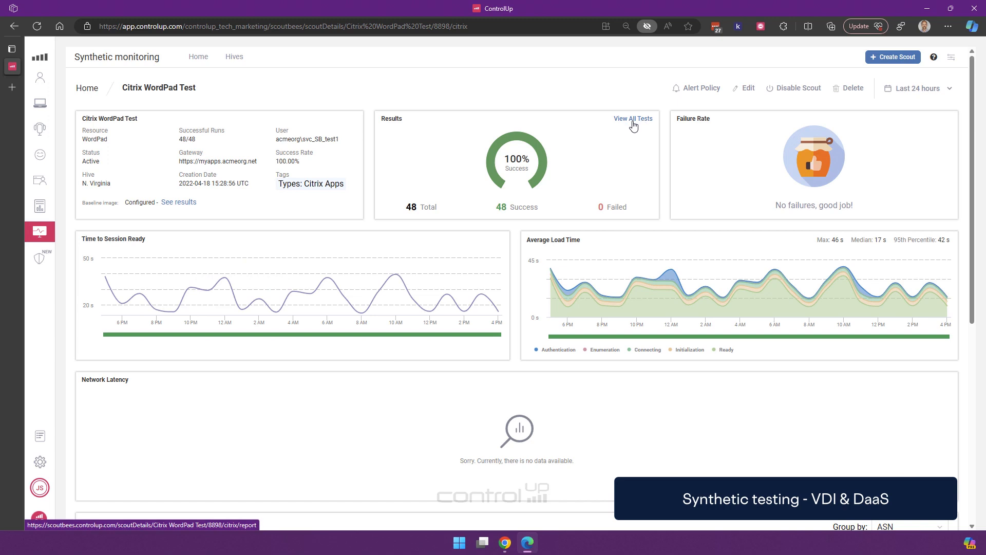
click(633, 121)
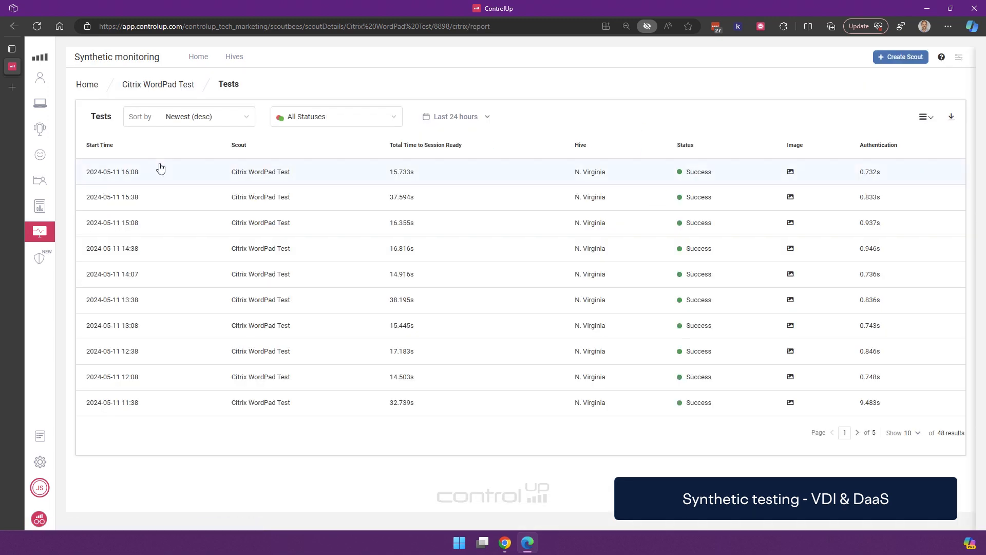
click(132, 175)
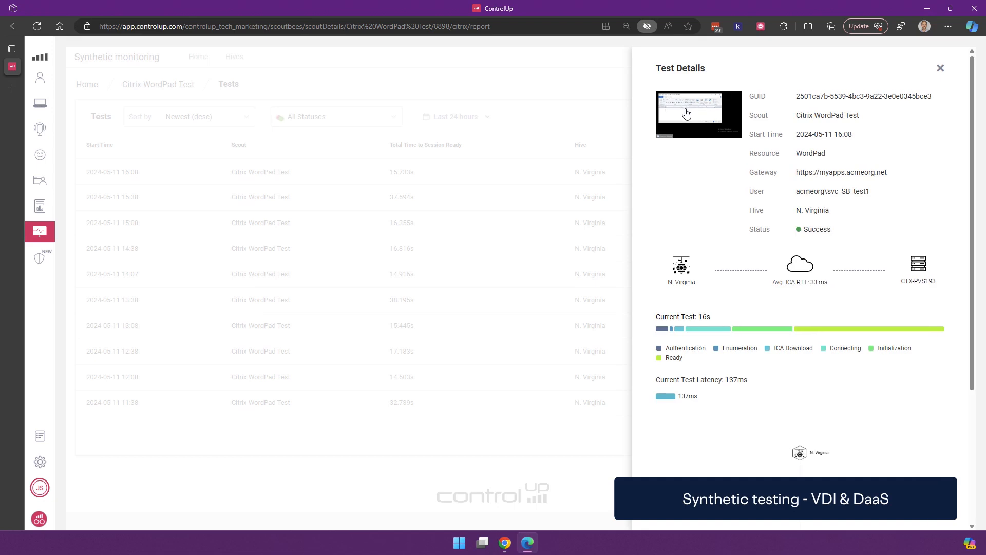
click(687, 114)
click(856, 162)
scroll(801, 309, down, 3)
scroll(800, 257, up, 5)
click(524, 130)
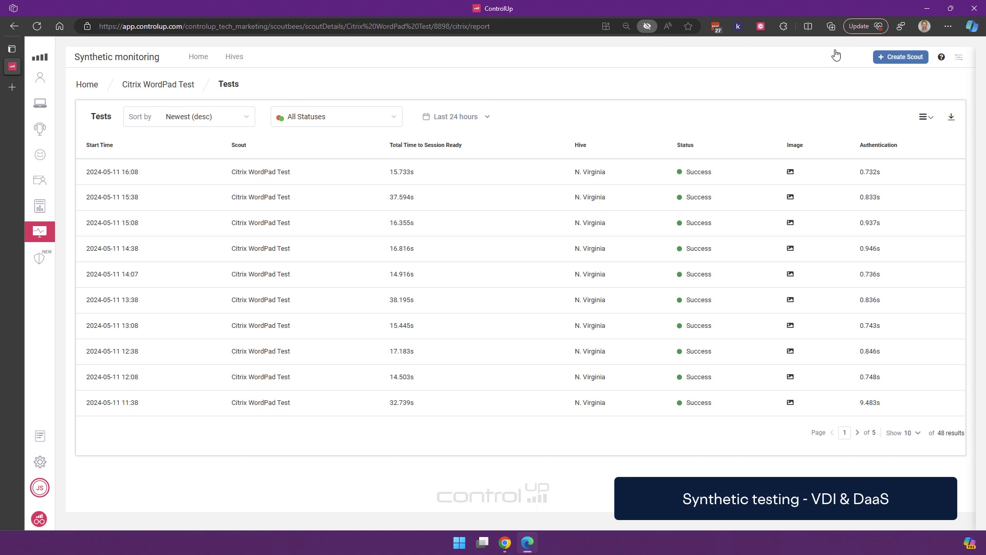
click(153, 86)
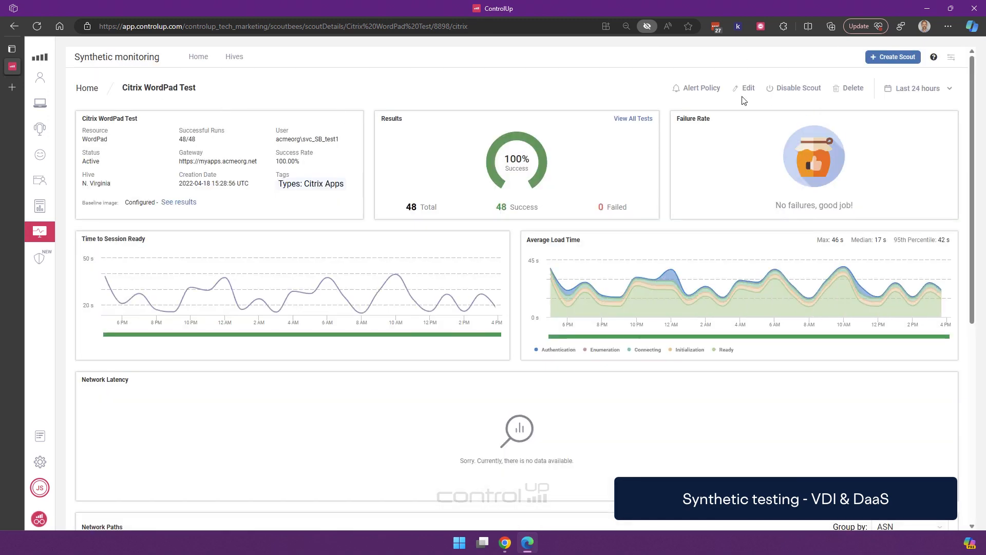
click(688, 91)
click(526, 323)
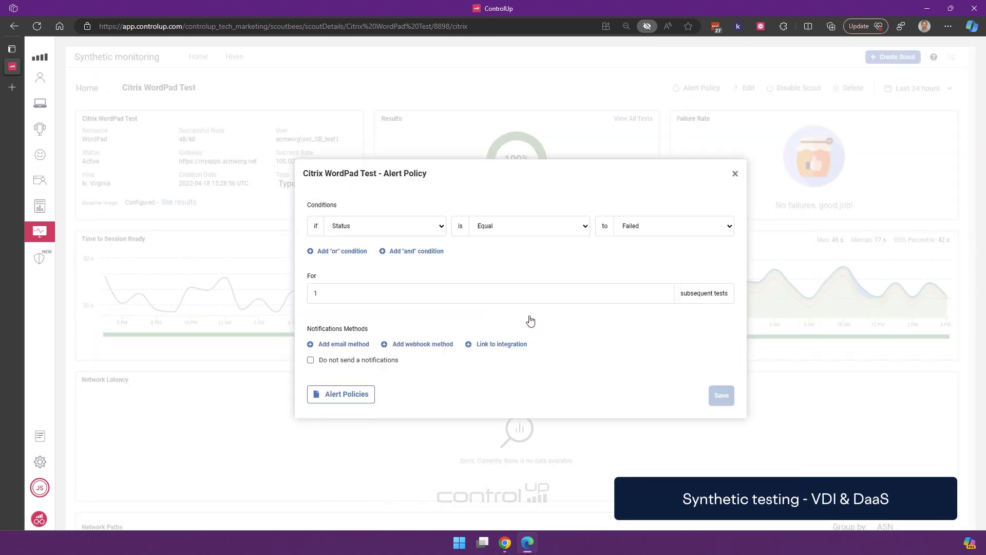
click(425, 226)
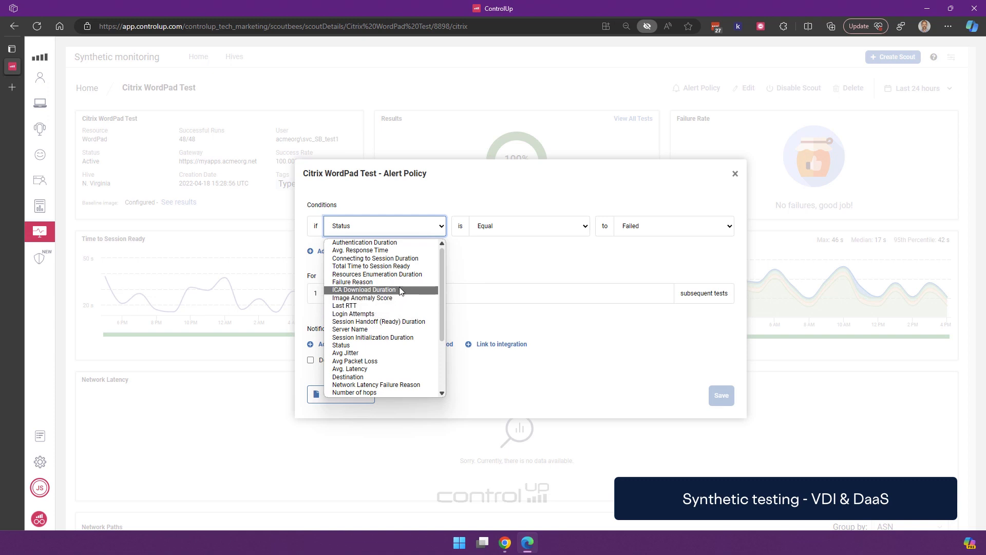
drag(442, 308, 450, 267)
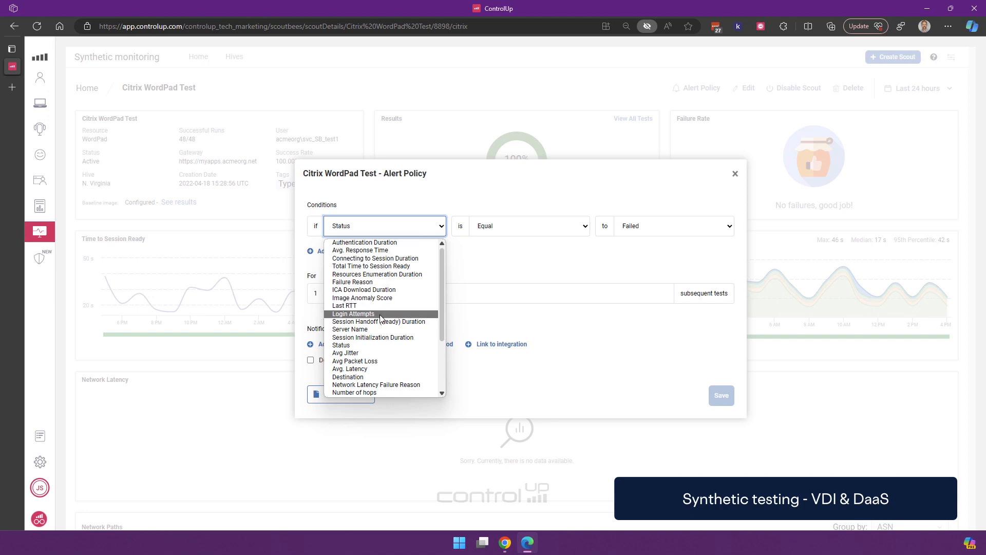
scroll(396, 277, down, 3)
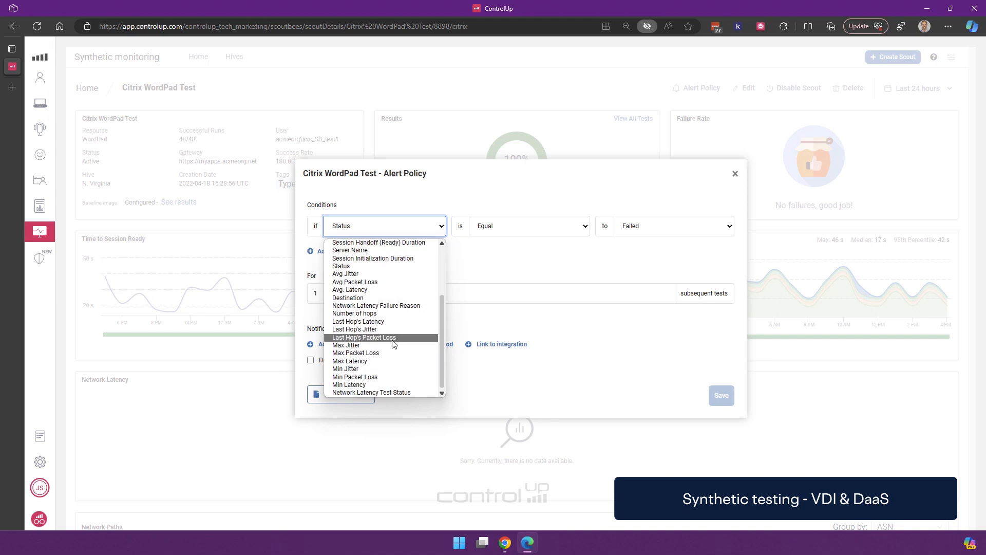
scroll(394, 357, up, 3)
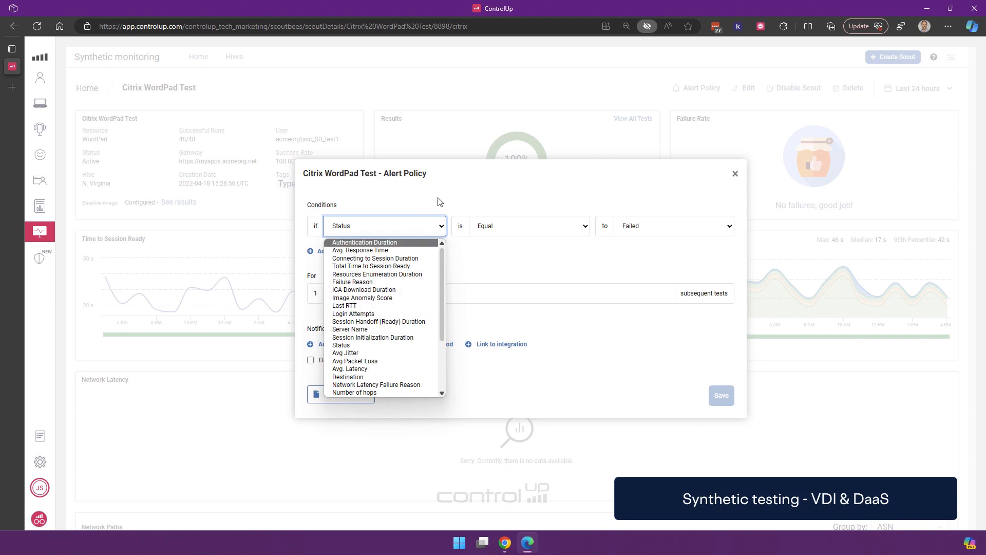
click(524, 202)
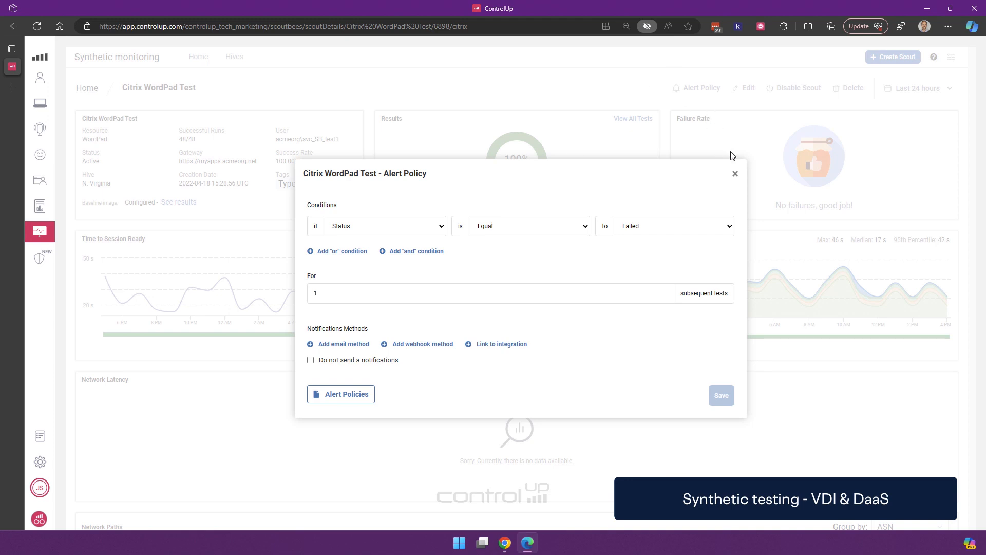
click(736, 175)
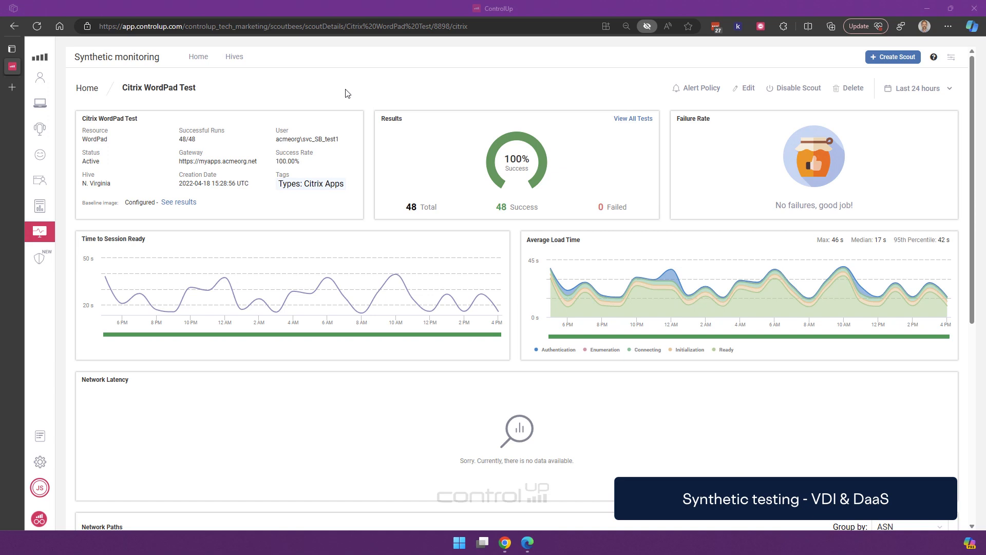
- Return to the Scouts dashboard and filter it to Infrastructure scouts
click(190, 64)
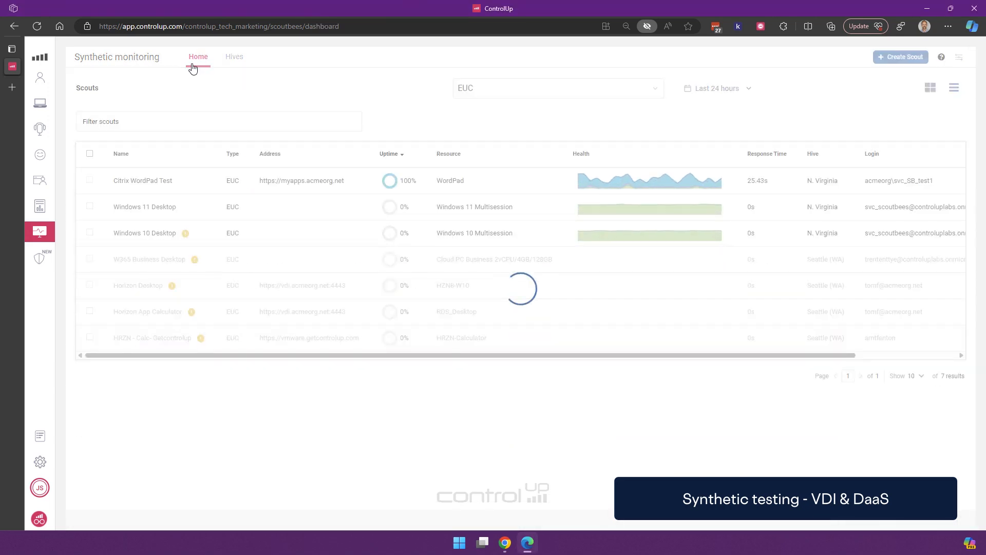
click(527, 93)
click(487, 156)
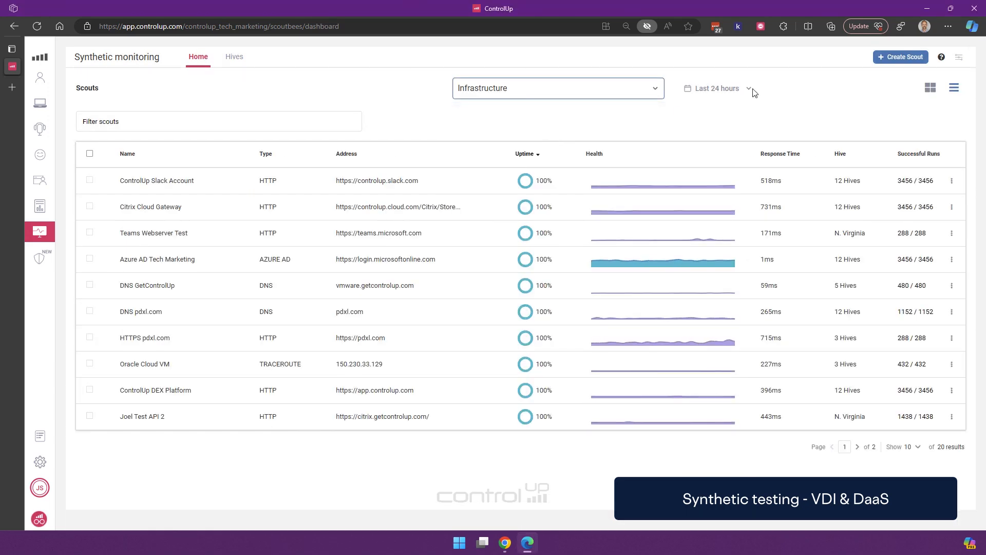
- Start a new scout, browse the Infrastructure types, then list the Applications scout types
click(903, 58)
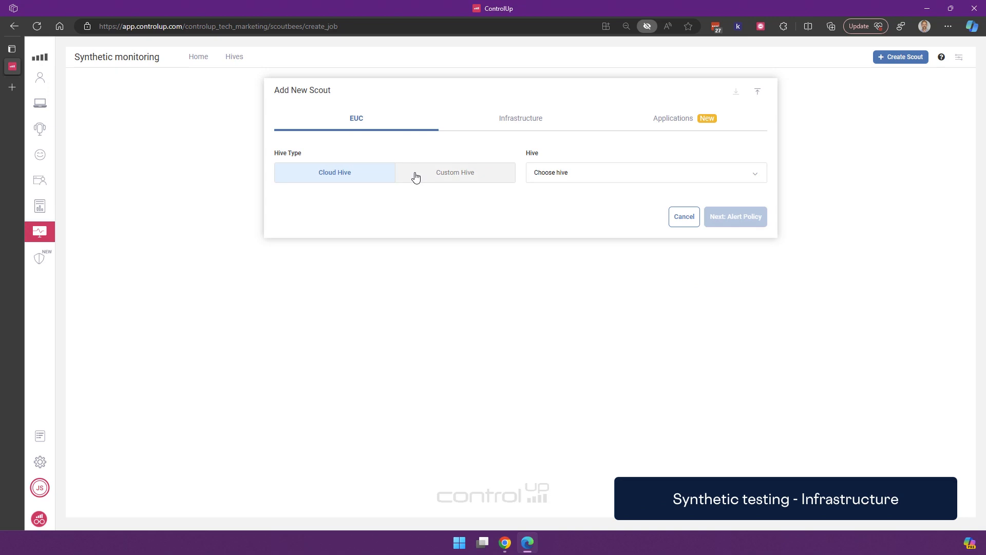
click(502, 135)
click(352, 177)
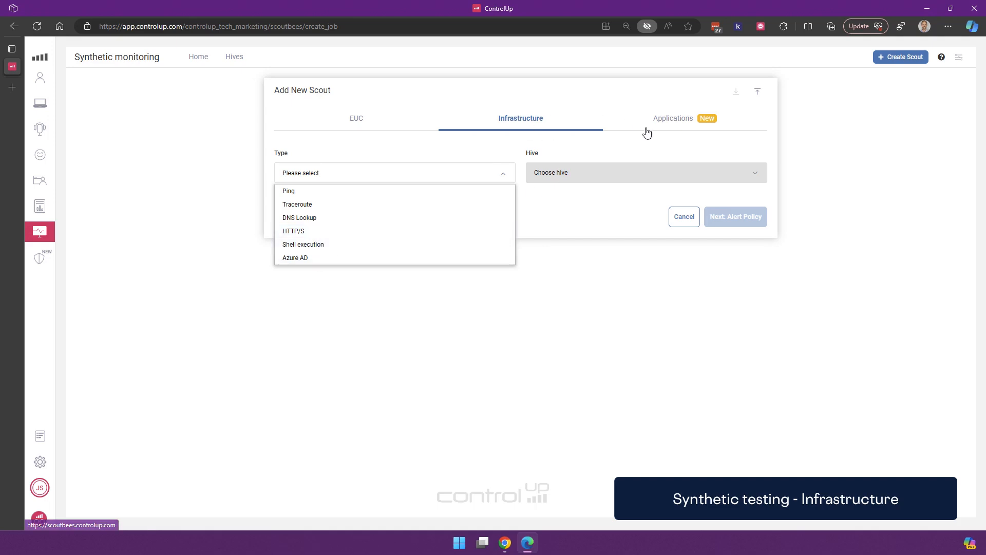
click(698, 120)
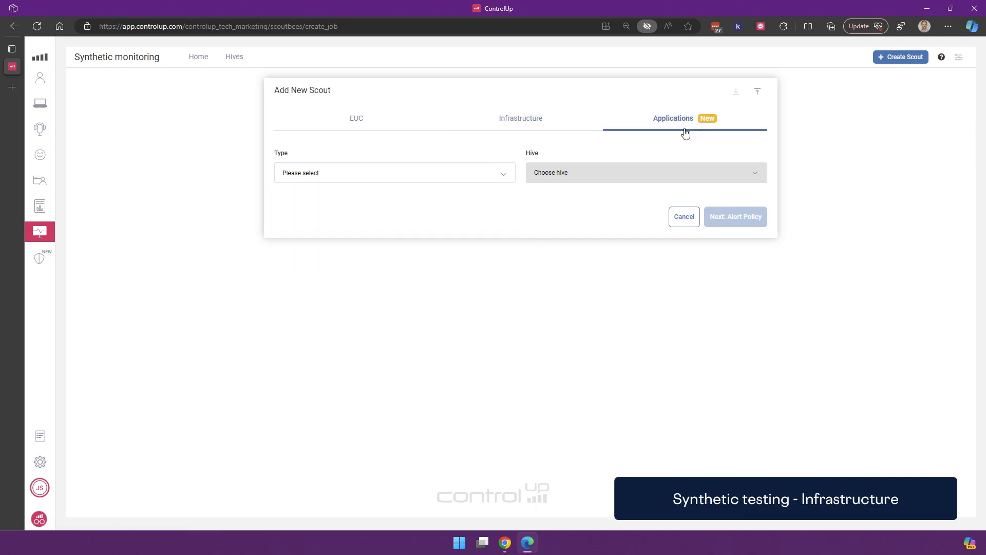
click(385, 177)
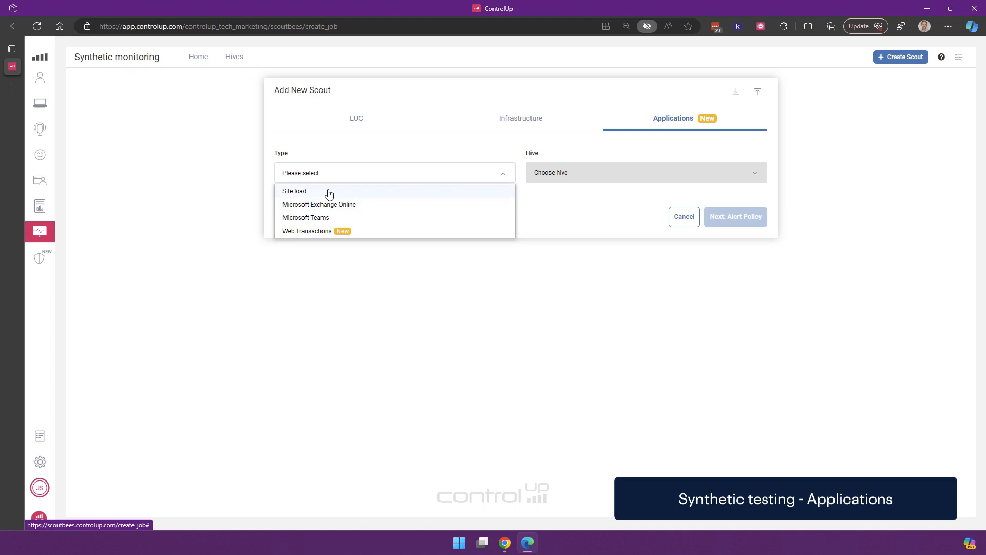
- Make the scout a Web Transactions type running from the Cloud hive group (12 Hives)
click(322, 231)
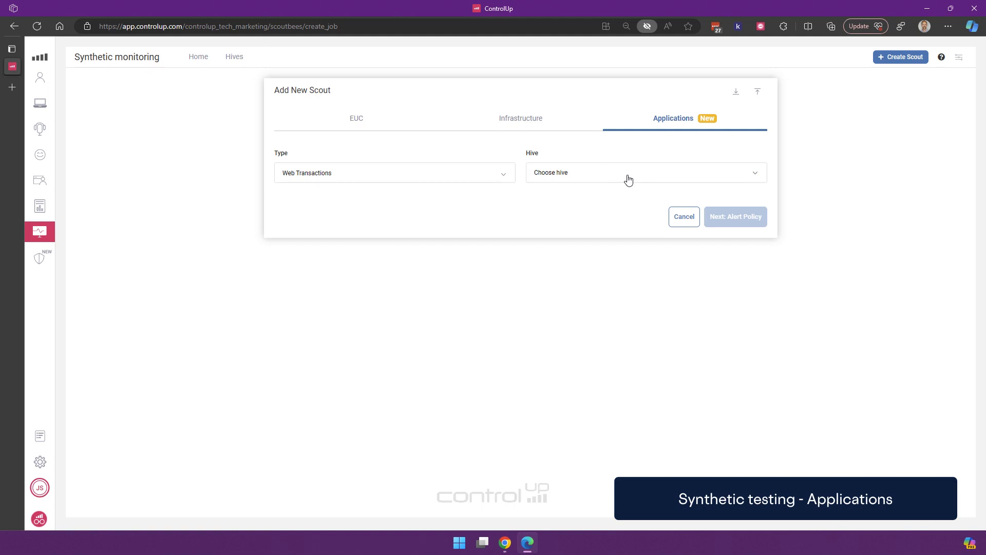
click(599, 184)
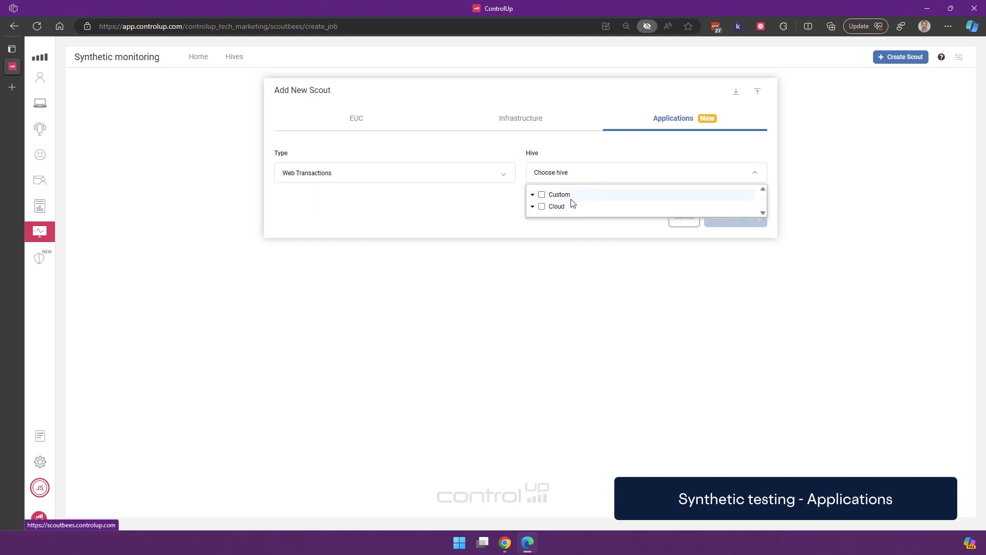
click(542, 208)
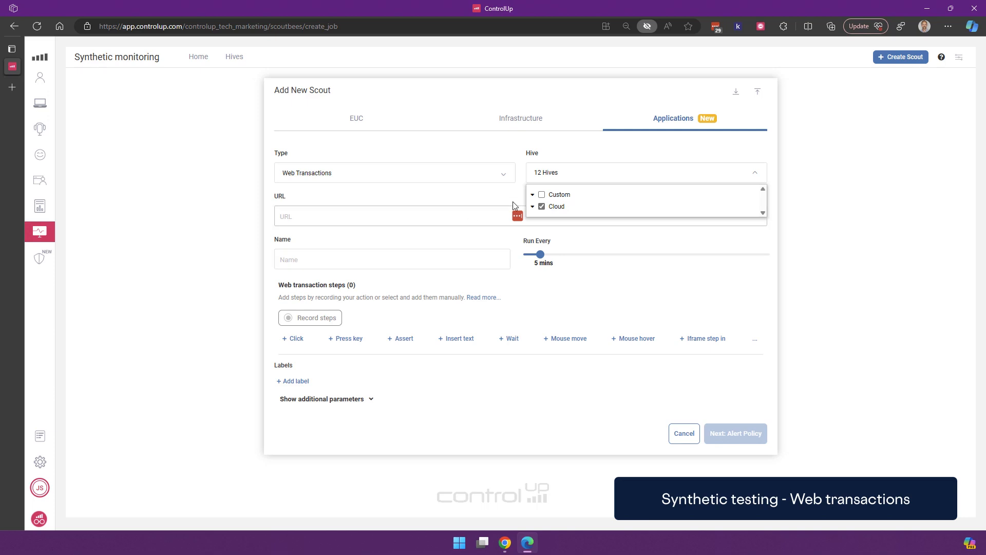
click(533, 196)
click(533, 196)
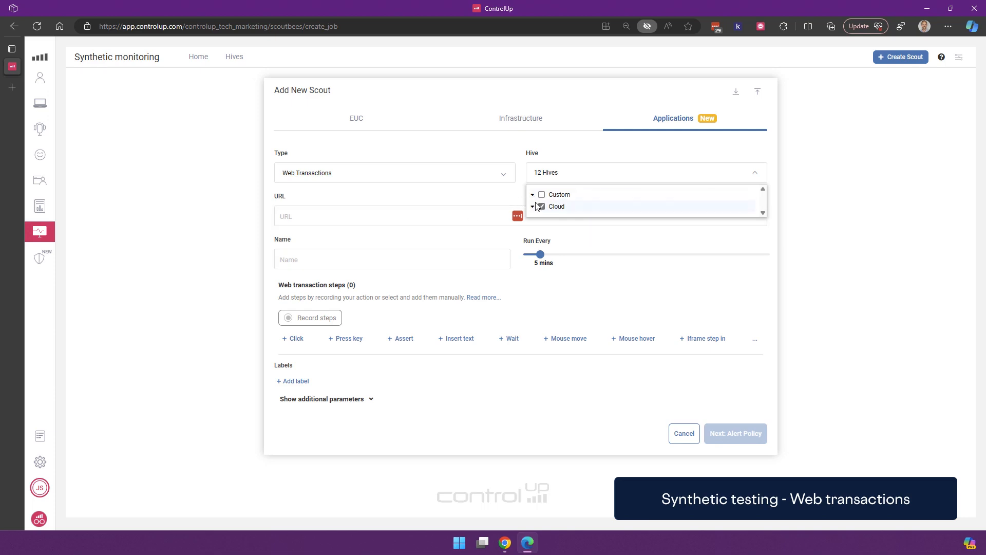
click(533, 206)
click(533, 207)
click(534, 195)
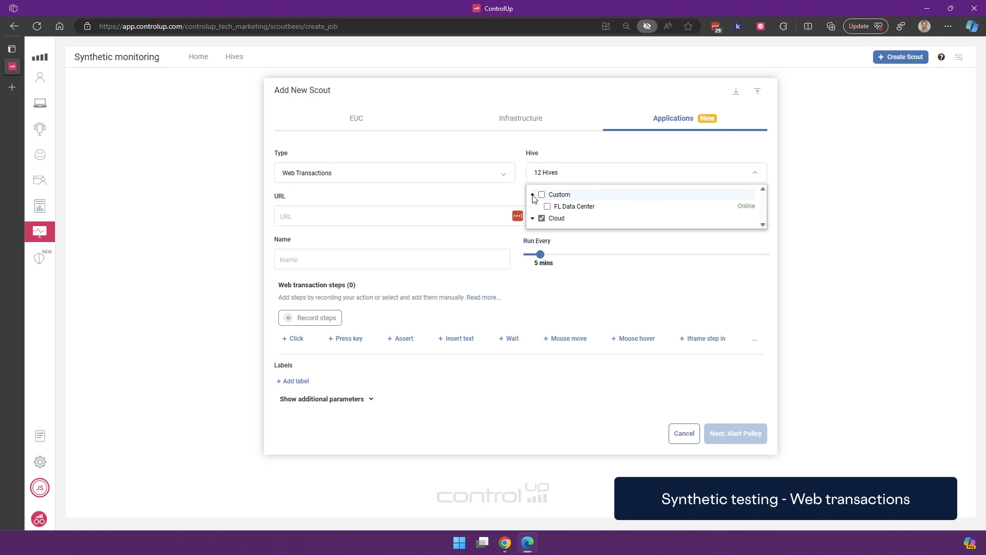
click(533, 195)
click(493, 197)
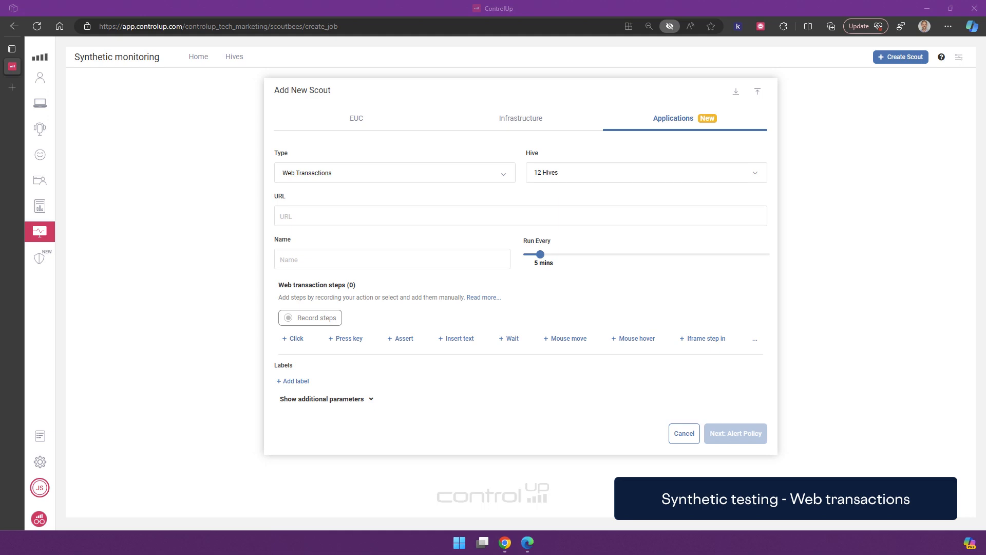
click(315, 215)
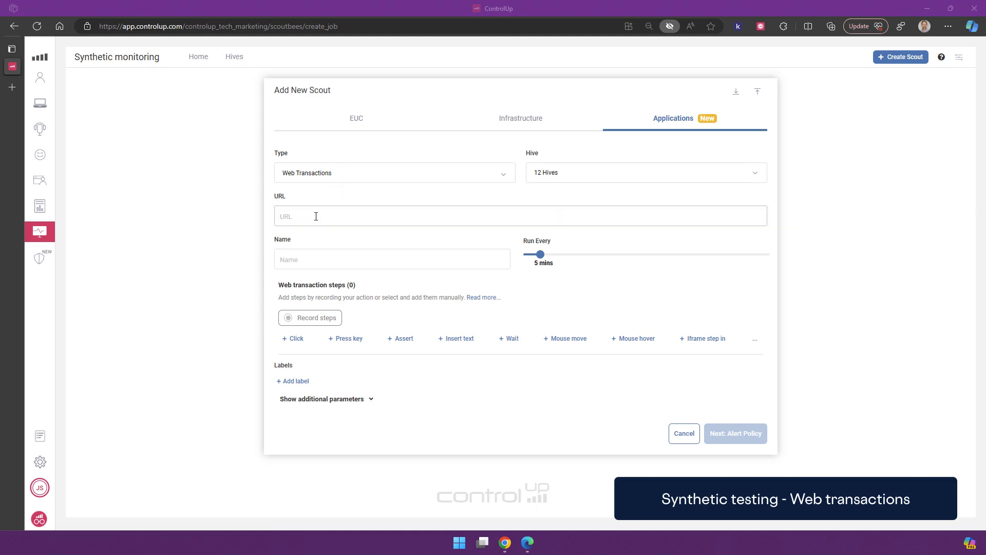
text(https://controlup-dev-ed.develop.lightning.force.com/)
click(304, 250)
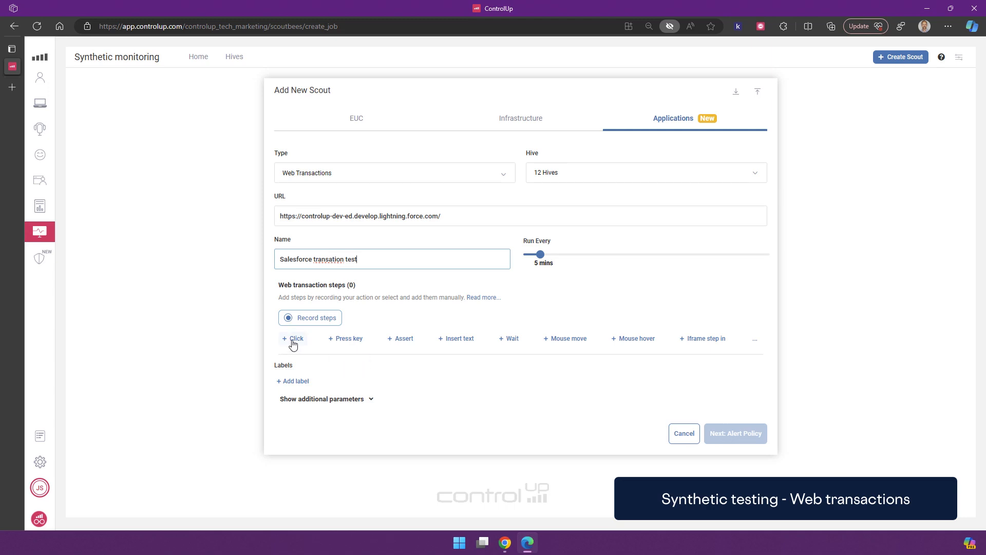
- Start recording and log in to Salesforce with the account's username and password
click(317, 321)
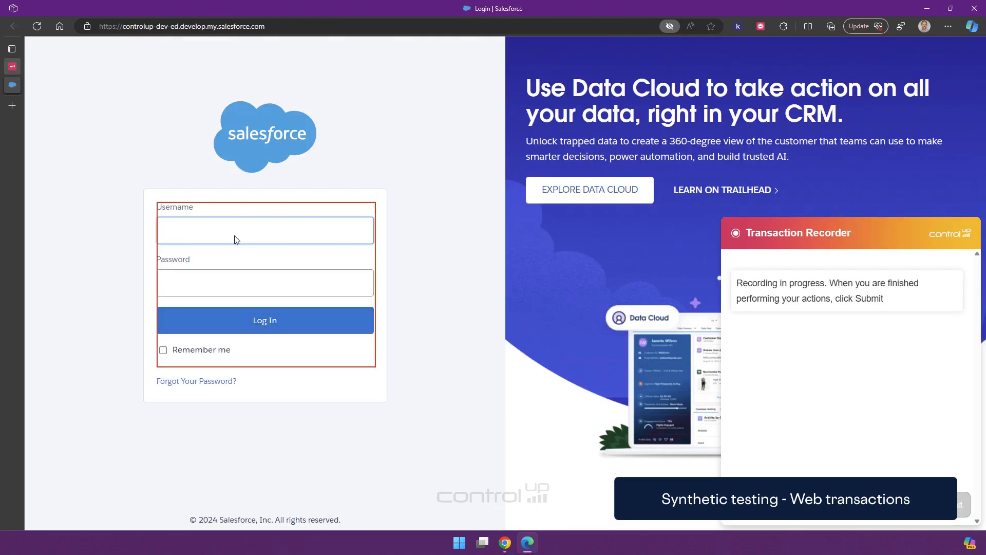
click(225, 235)
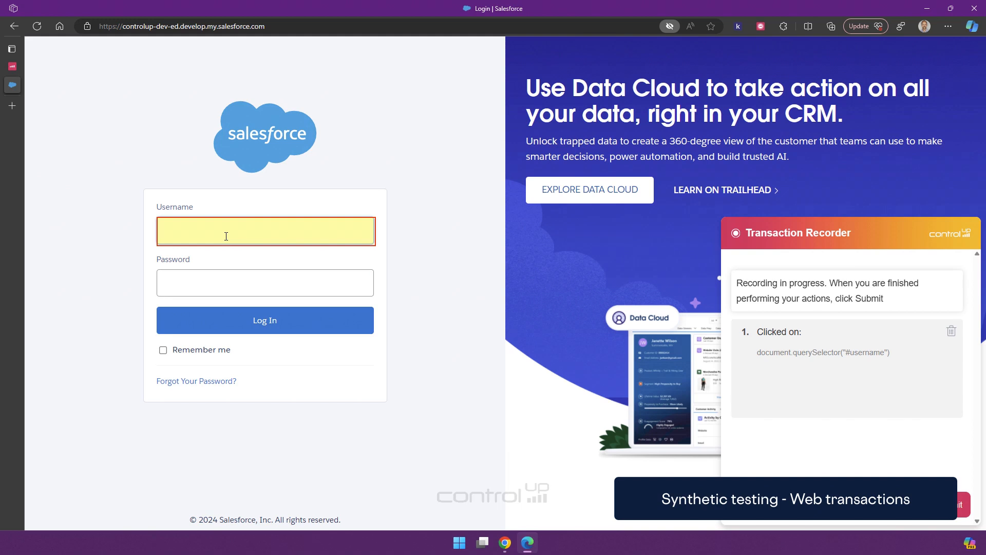
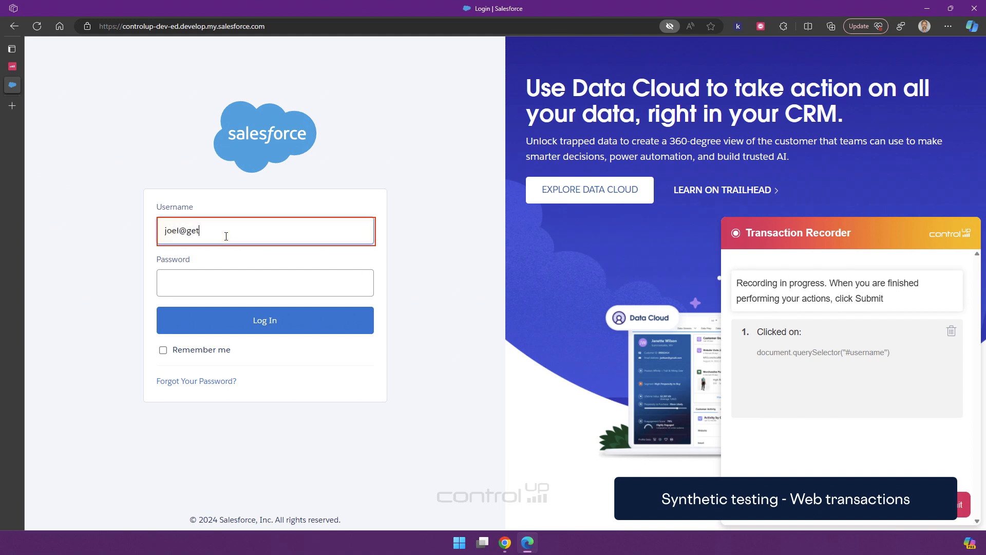
key(Tab)
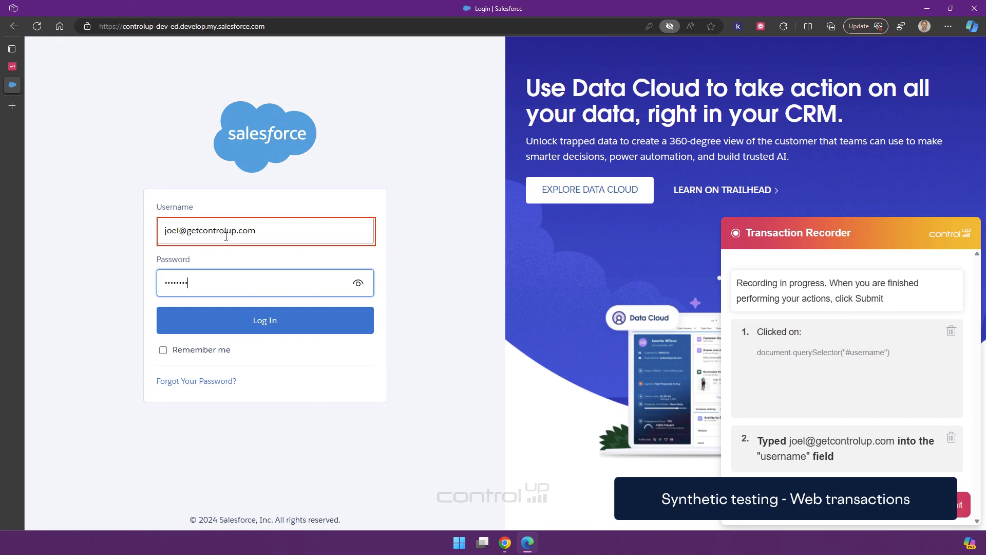
text(P@ssw0rd)
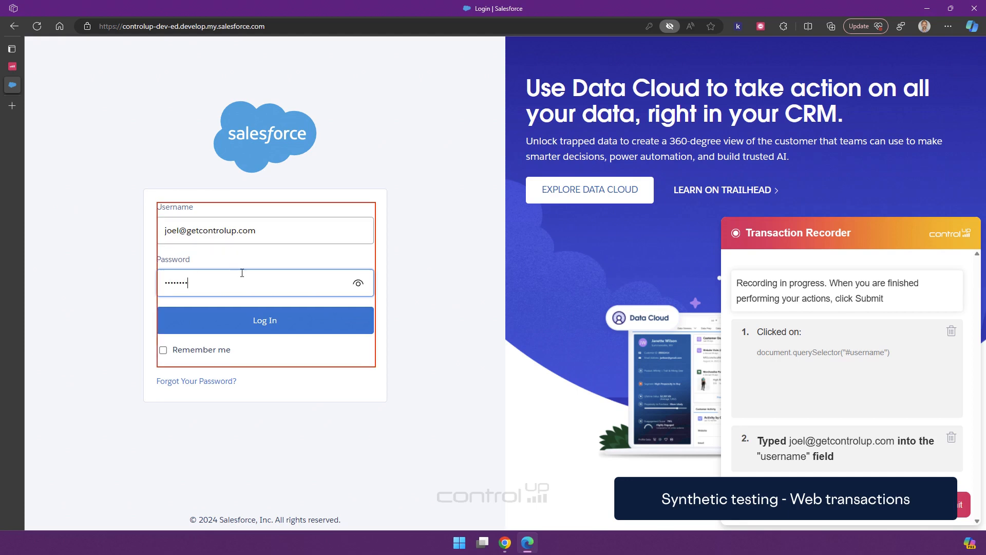
click(254, 321)
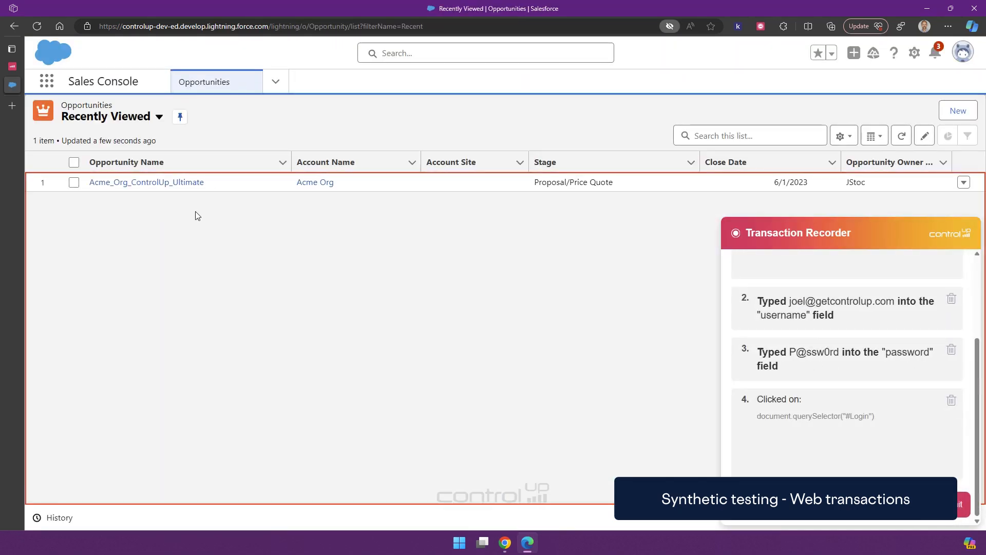
- Record opening the Acme_Org_ControlUp_Ultimate opportunity and starting a New Task, then submit the recording
click(160, 182)
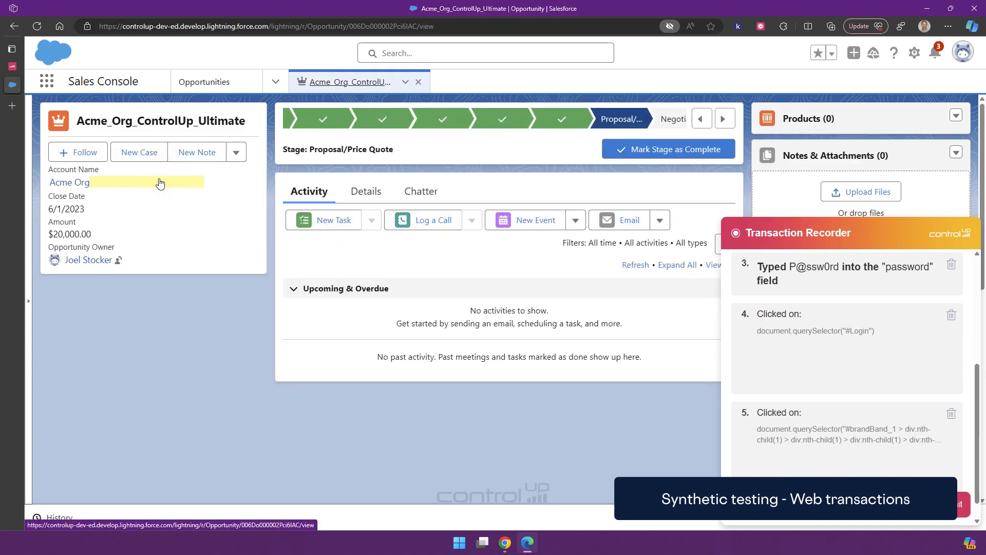
click(314, 221)
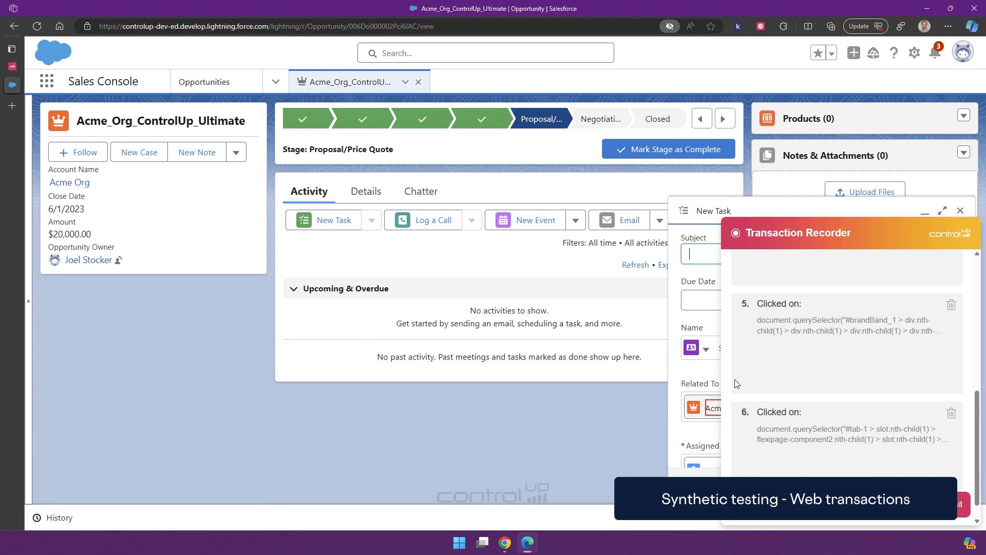
click(958, 508)
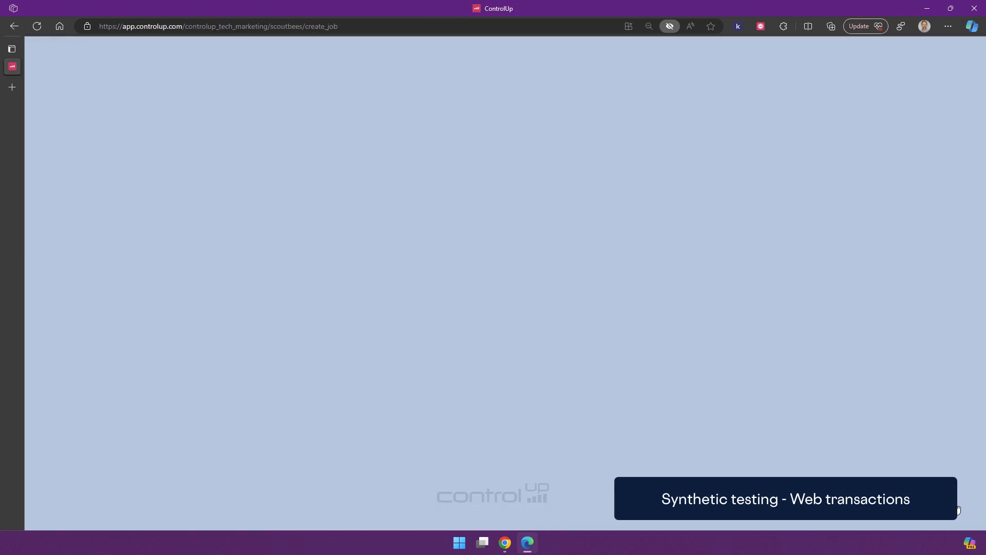
- Review the six recorded transaction steps and their JS path locators, then open the test locations
scroll(601, 373, down, 5)
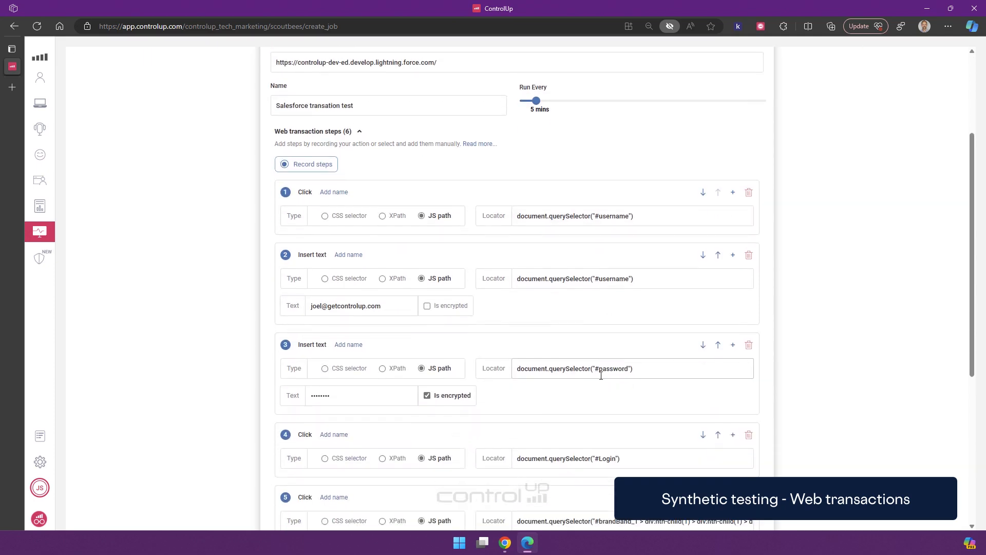
scroll(478, 260, down, 4)
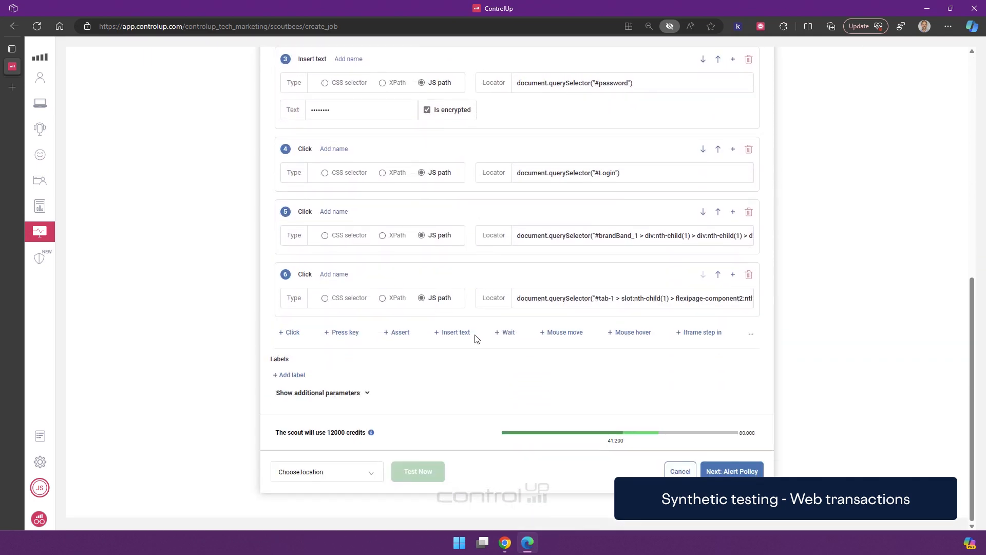
scroll(500, 167, up, 2)
scroll(509, 165, down, 3)
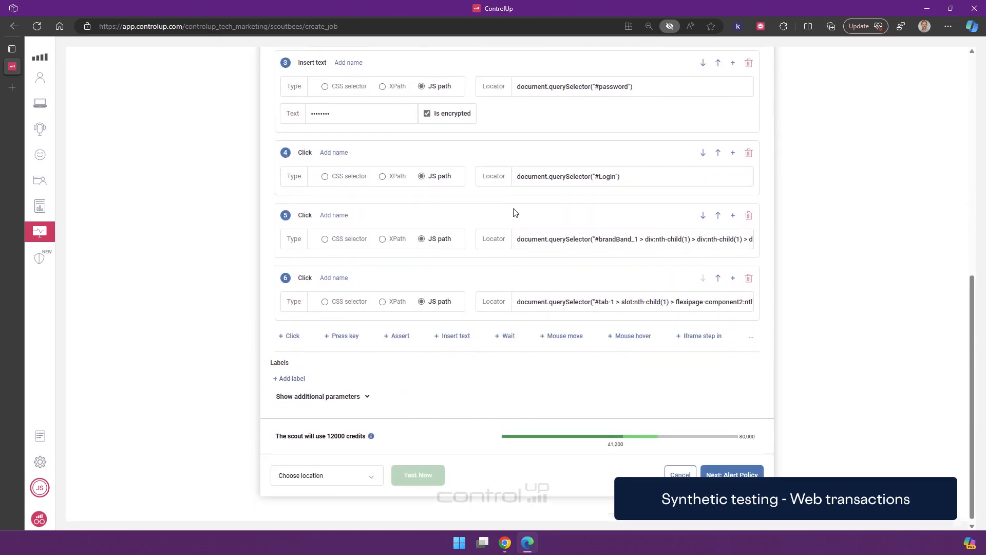
click(354, 475)
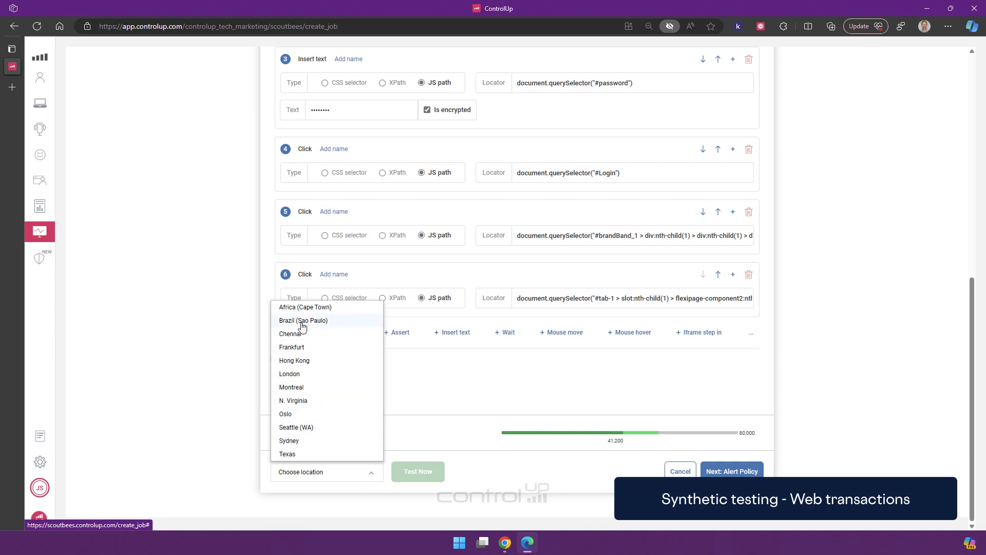
- Test-run the scout from London and review the 30.07s result
click(298, 375)
click(426, 474)
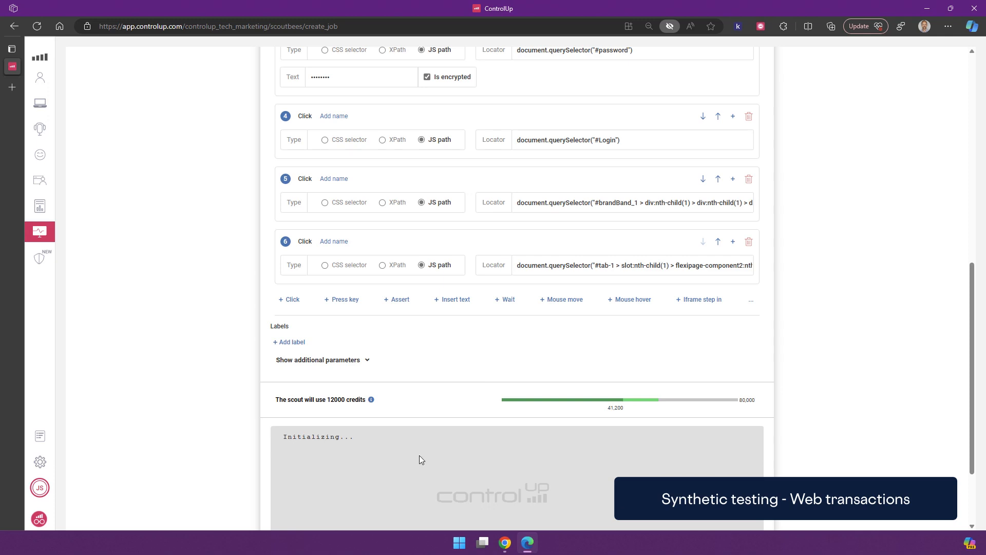
scroll(482, 380, down, 2)
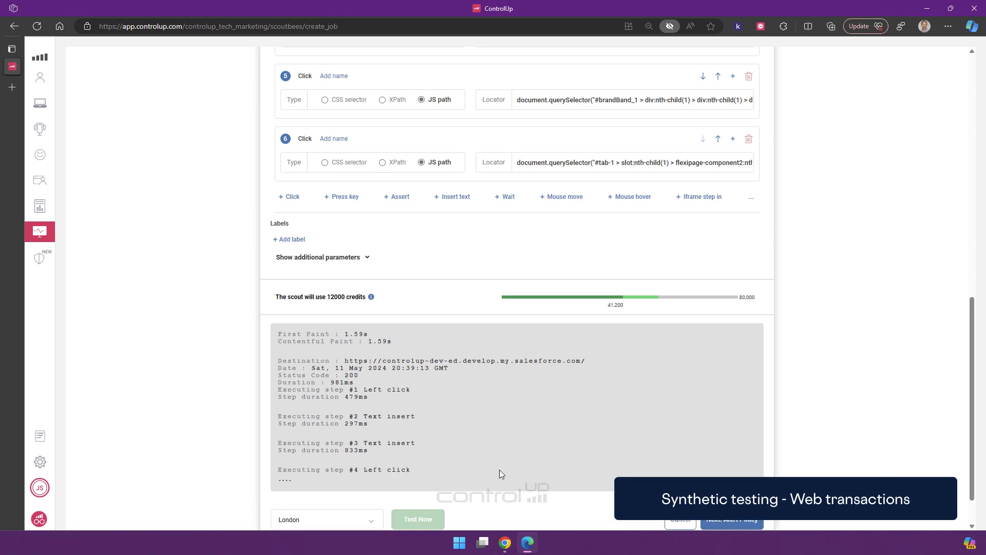
scroll(538, 447, down, 1)
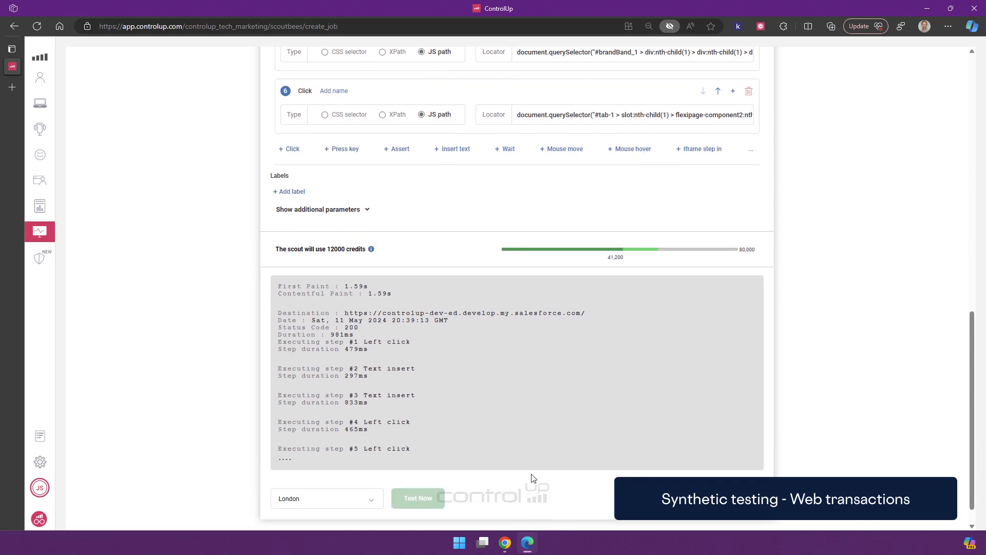
scroll(533, 478, down, 1)
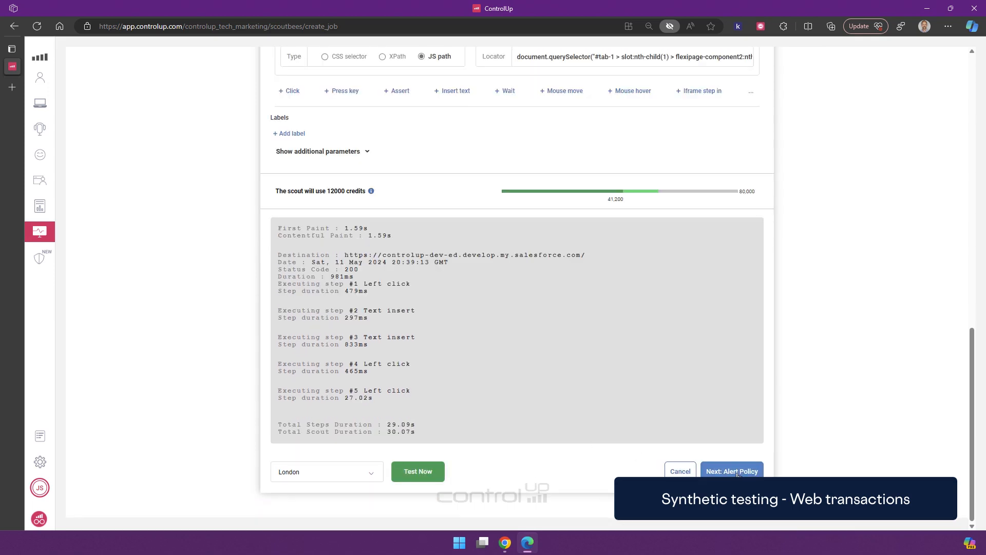
- Skip the alert policy and save the new scout
click(738, 472)
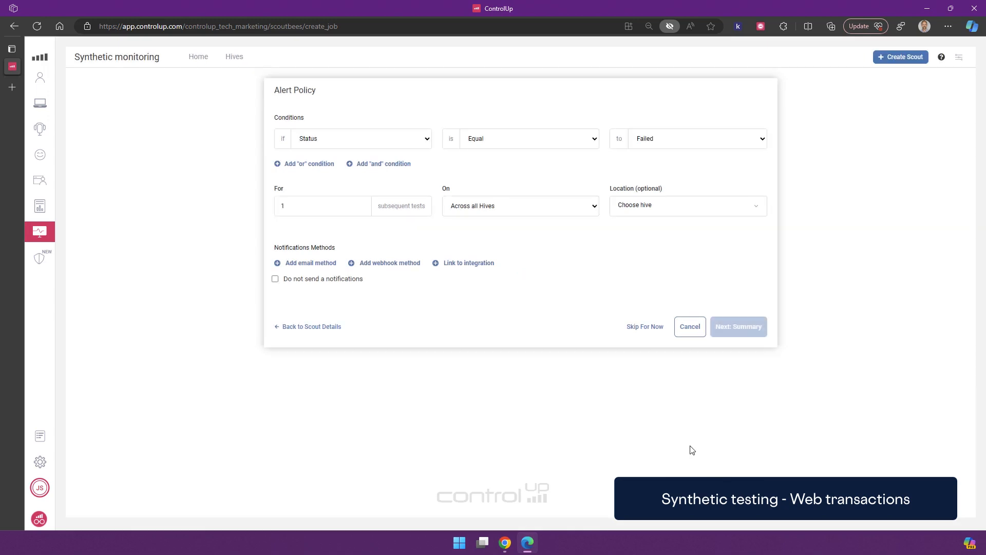
click(658, 331)
click(754, 294)
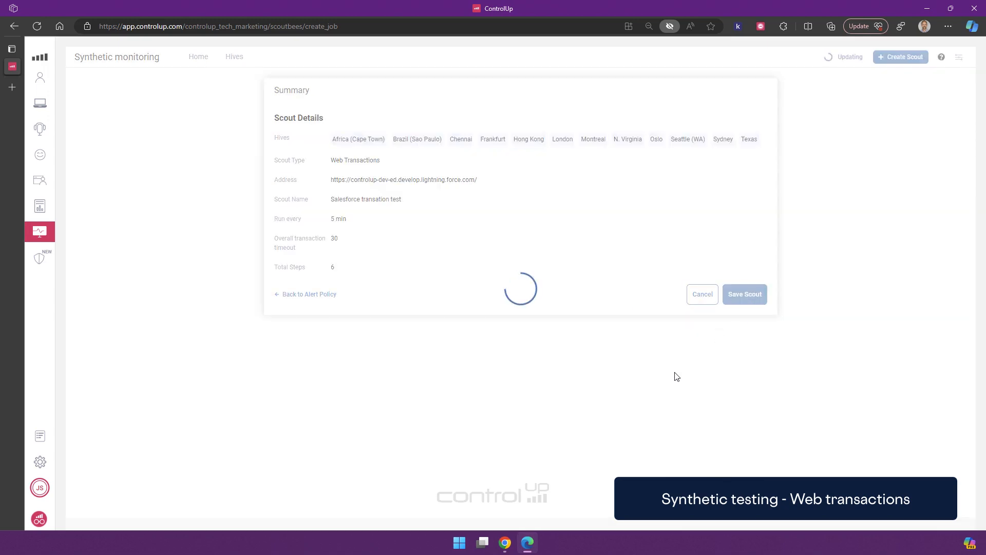